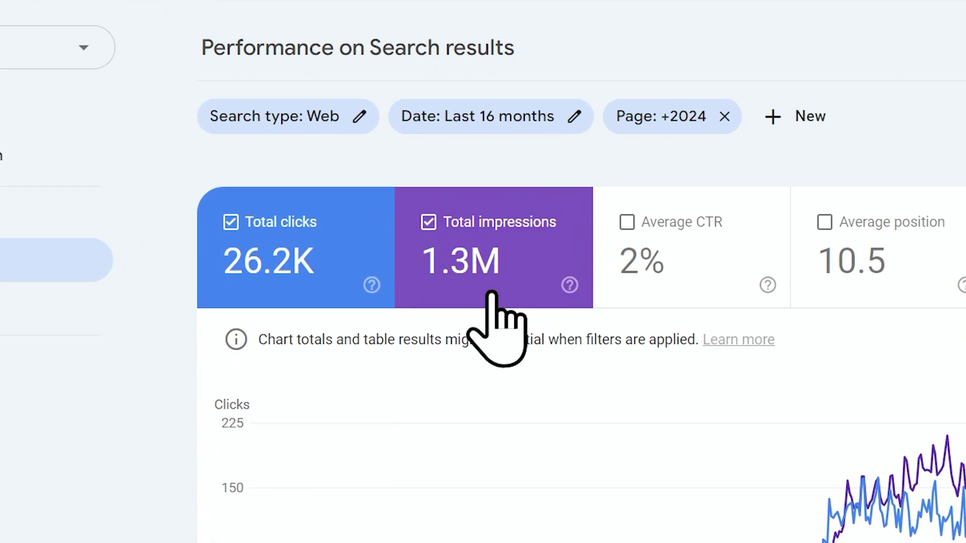
Filter the performance report to page URLs containing 2024 and set the date range to the last 16 months.
mouse_move(504, 284)
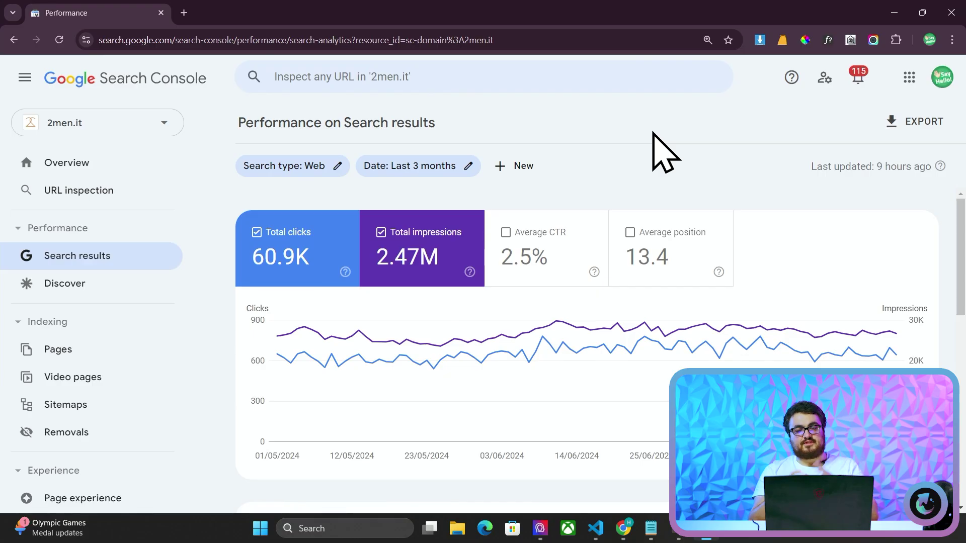
right_click(586, 139)
left_click(579, 138)
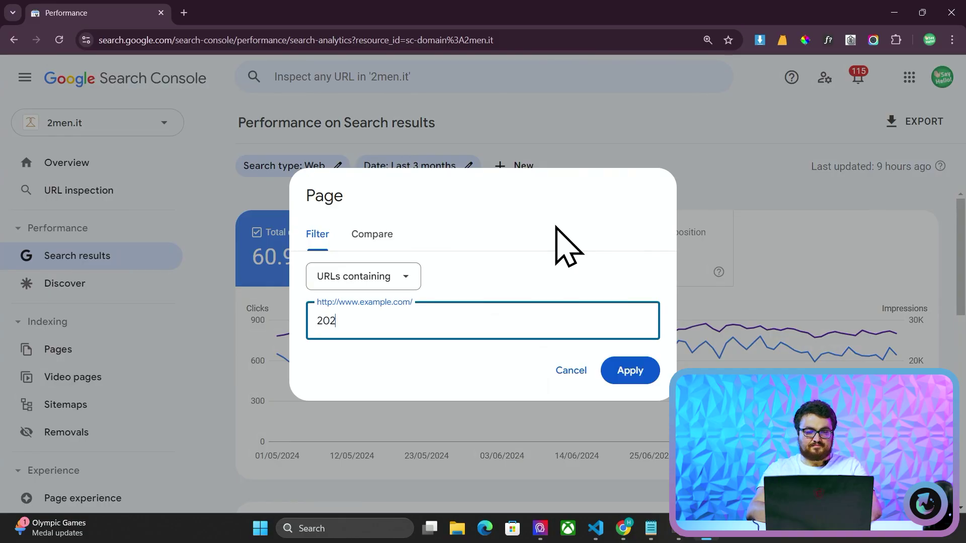
type("4")
key("Return")
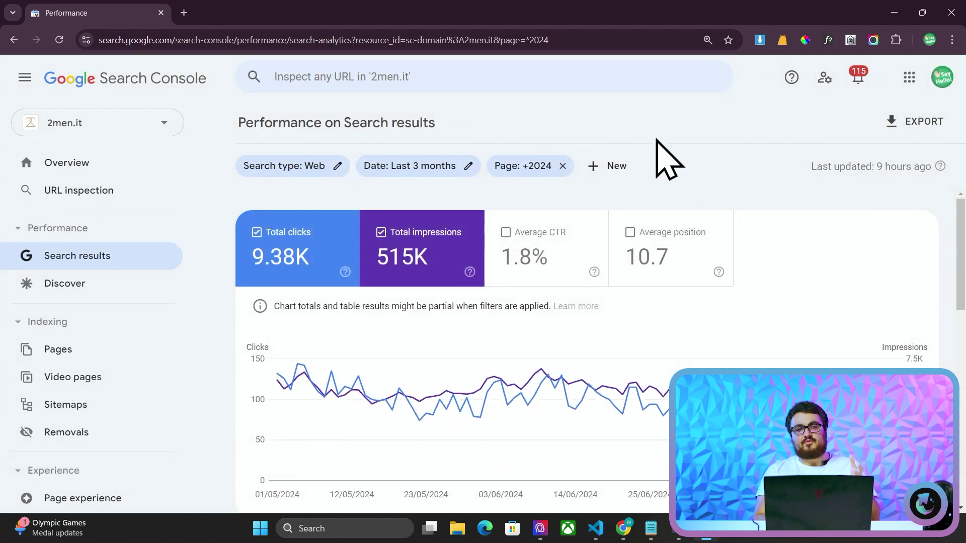
left_click(443, 166)
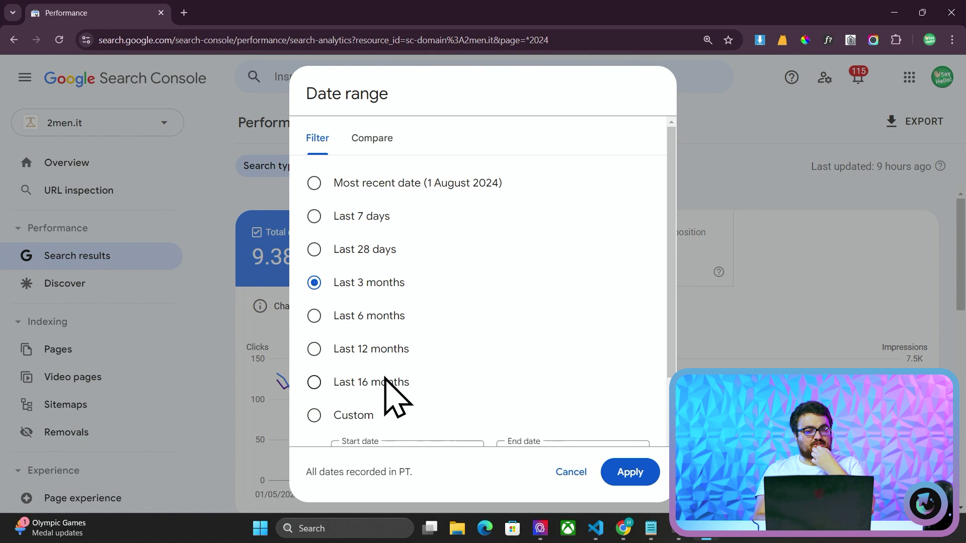
left_click(630, 472)
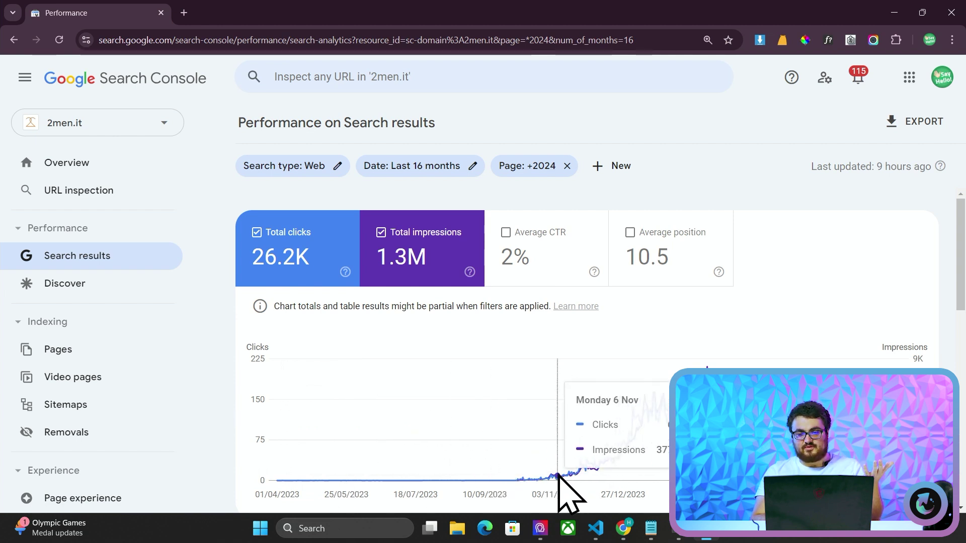
Sort the top queries by impressions, putting herrmode 2024 first with 12,807 impressions.
scroll(491, 460, "down", 1)
scroll(489, 444, "down", 4)
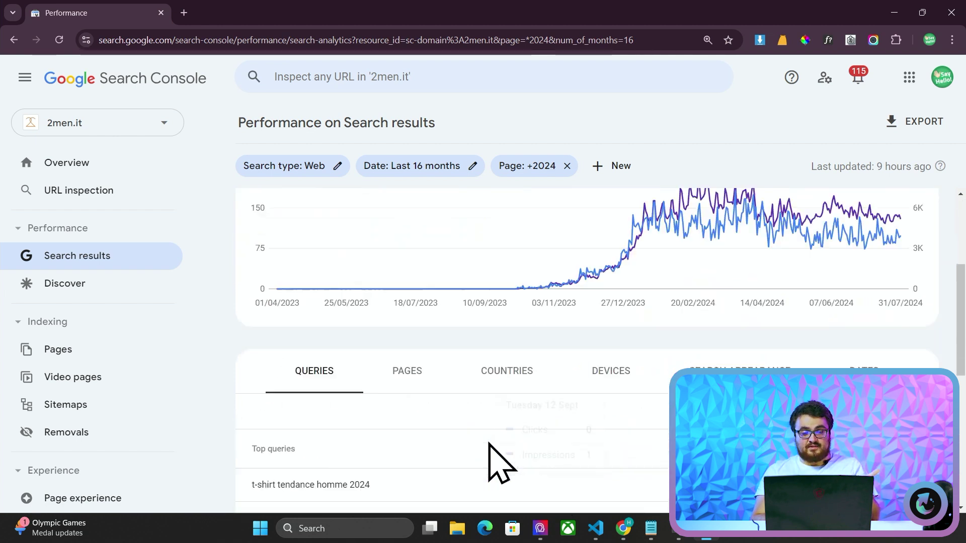
scroll(480, 334, "up", 3)
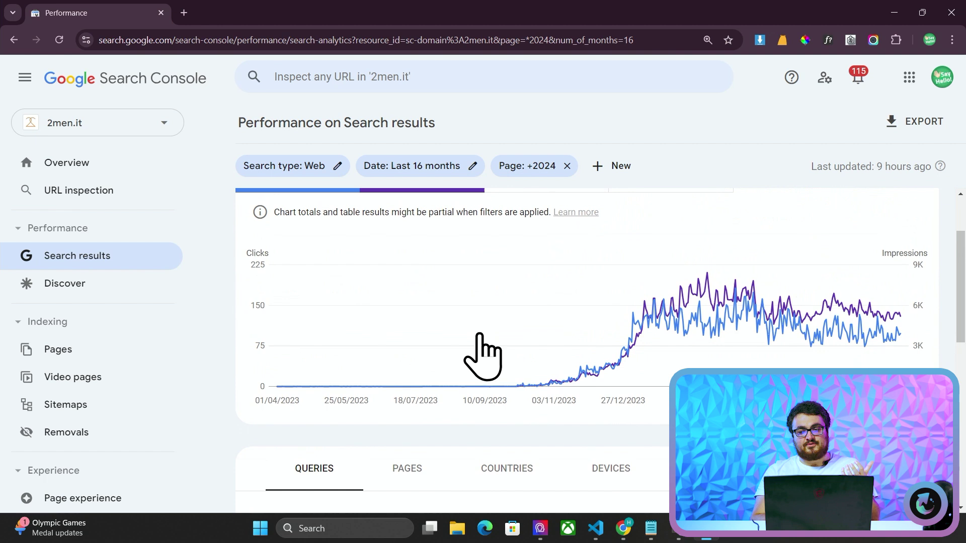
scroll(480, 335, "up", 1)
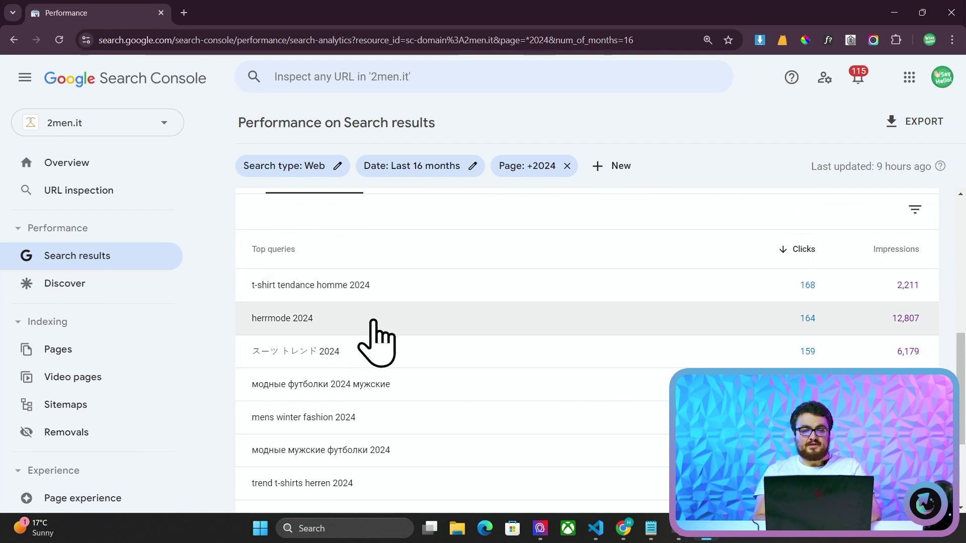
right_click(651, 255)
key("Escape")
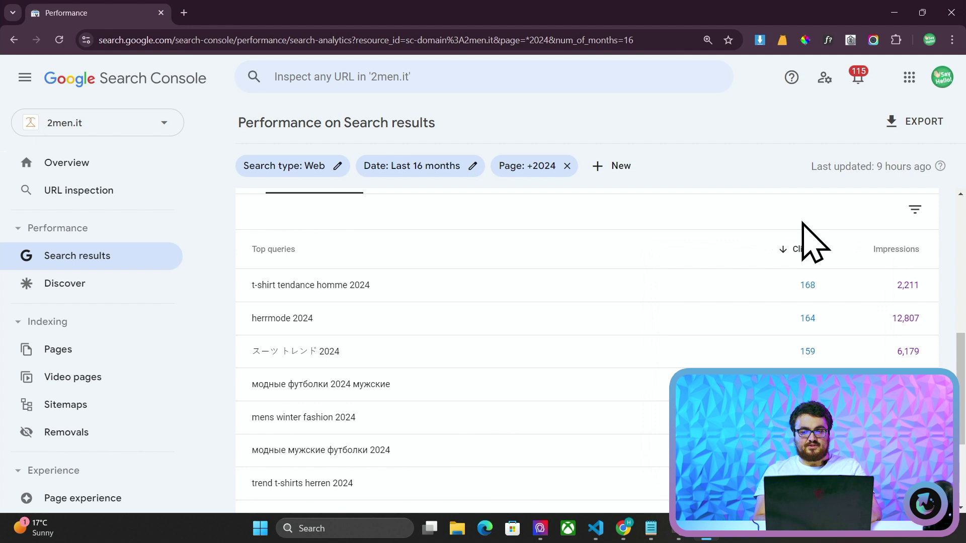
left_click(886, 250)
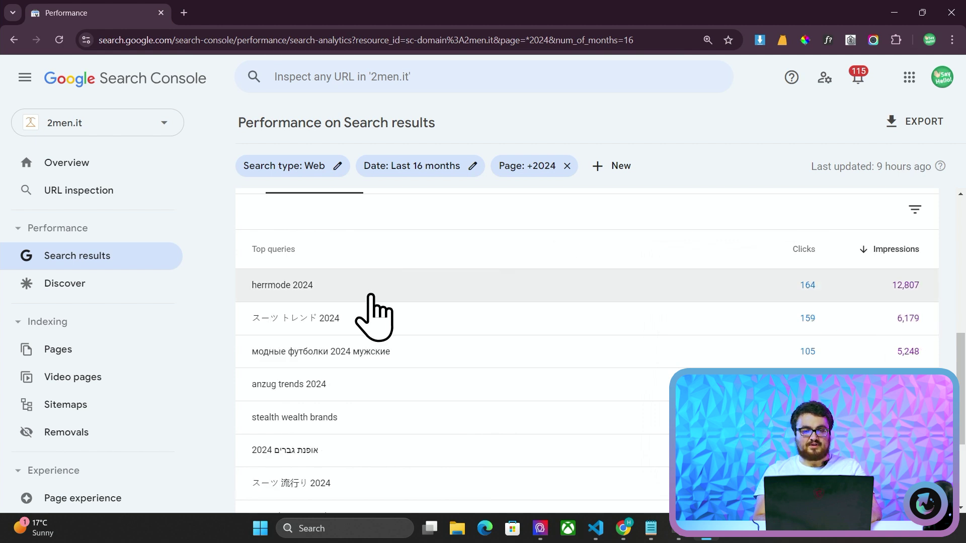
Filter the report to the query herrmode 2024 and sort its pages by impressions.
left_click(358, 297)
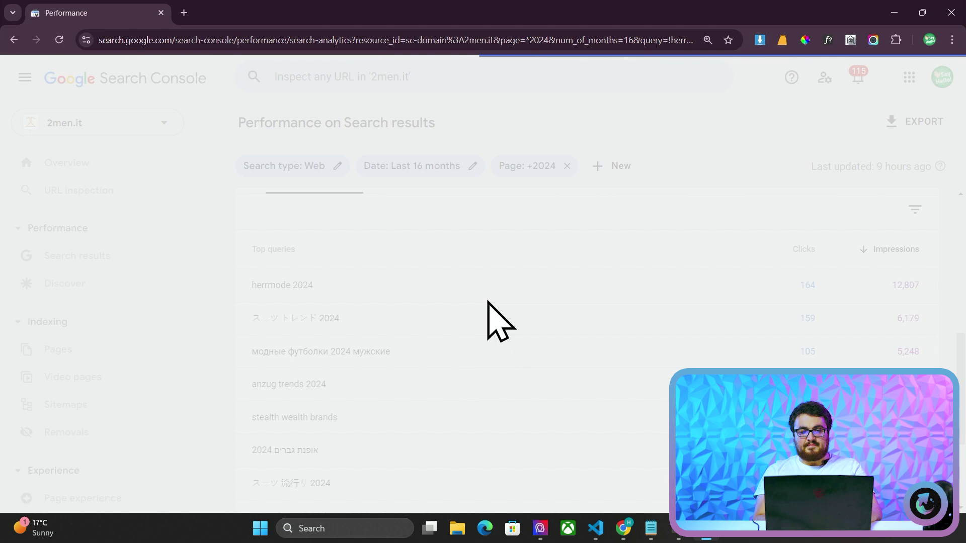
scroll(468, 306, "down", 5)
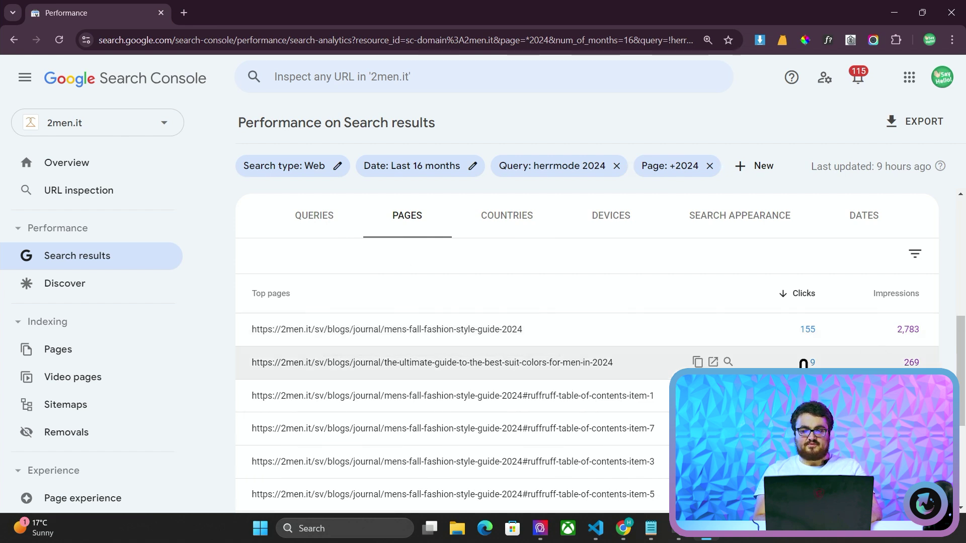
left_click(887, 294)
scroll(478, 269, "down", 1)
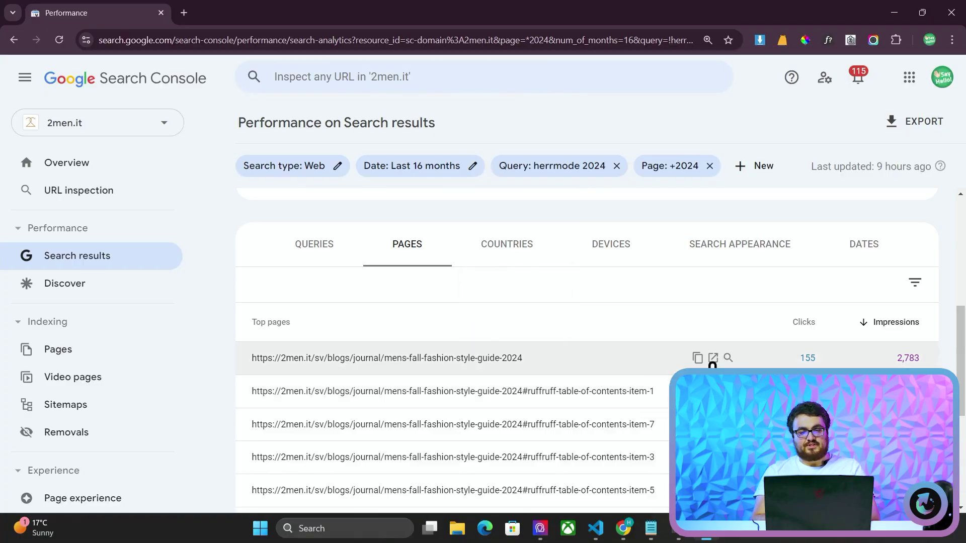
right_click(713, 365)
key("Escape")
right_click(759, 313)
key("Escape")
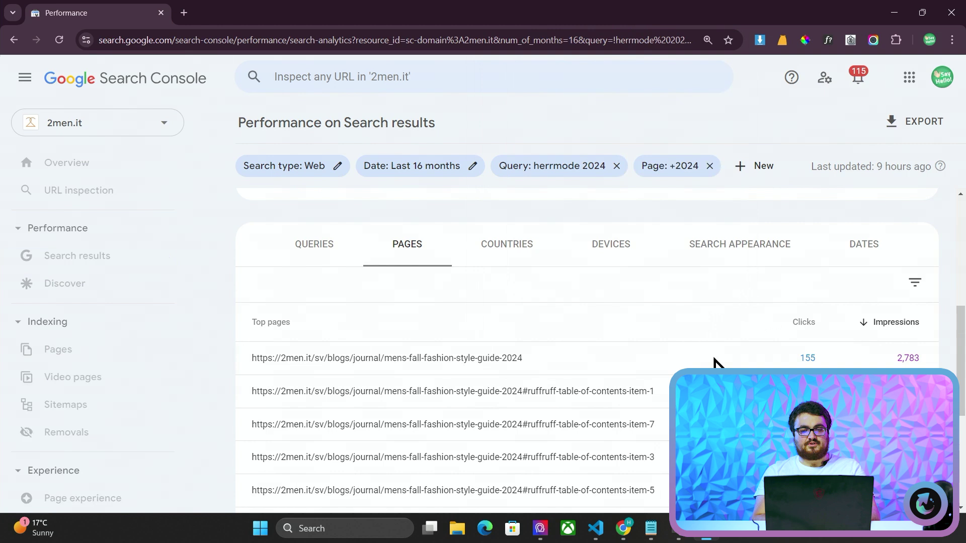
scroll(546, 341, "down", 5)
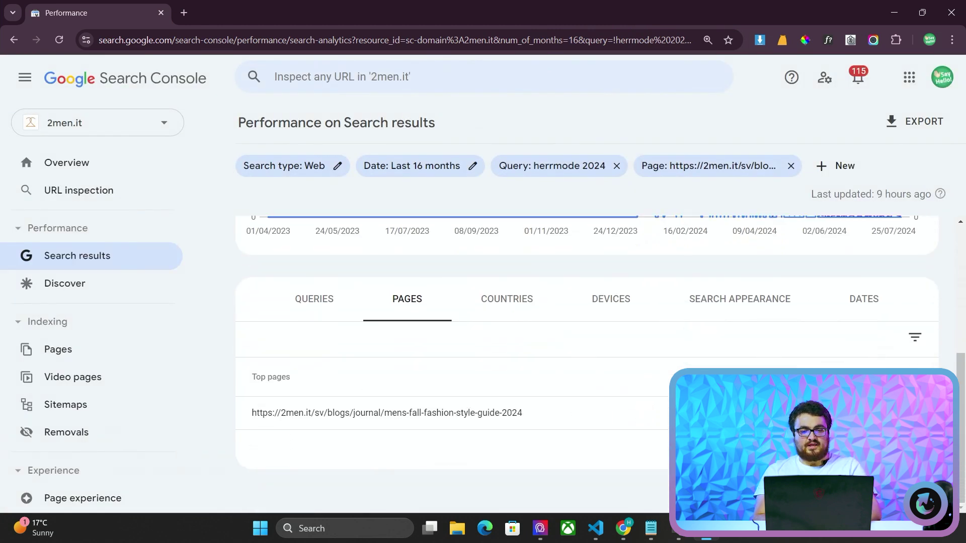
Open the 2men.it Mäns fall mode stil guide 2024 article in a new tab and scroll through it.
left_click(534, 413)
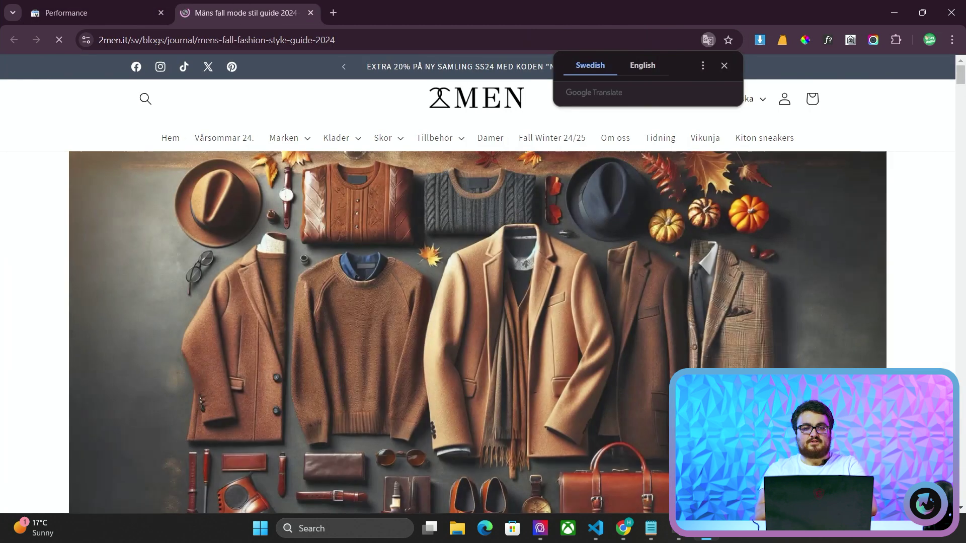
scroll(619, 372, "down", 10)
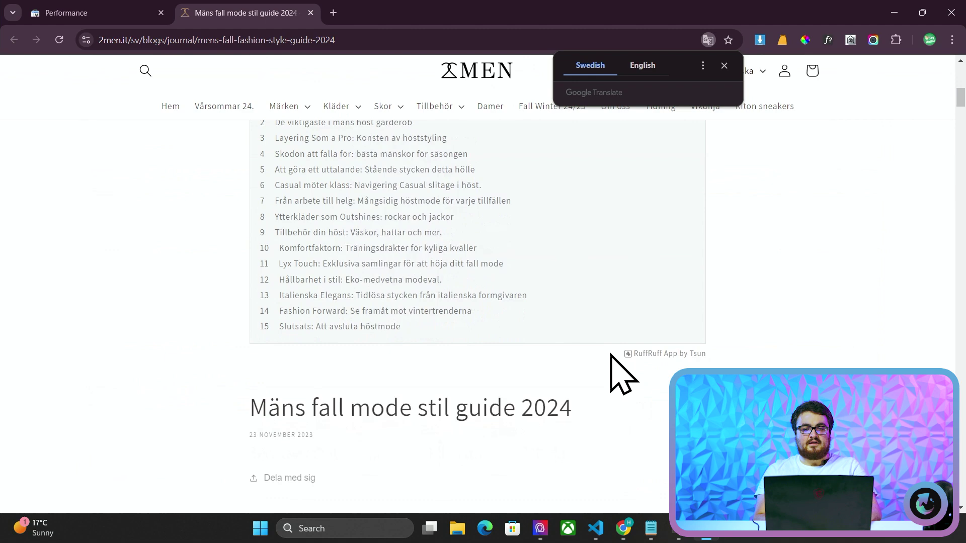
scroll(619, 373, "down", 15)
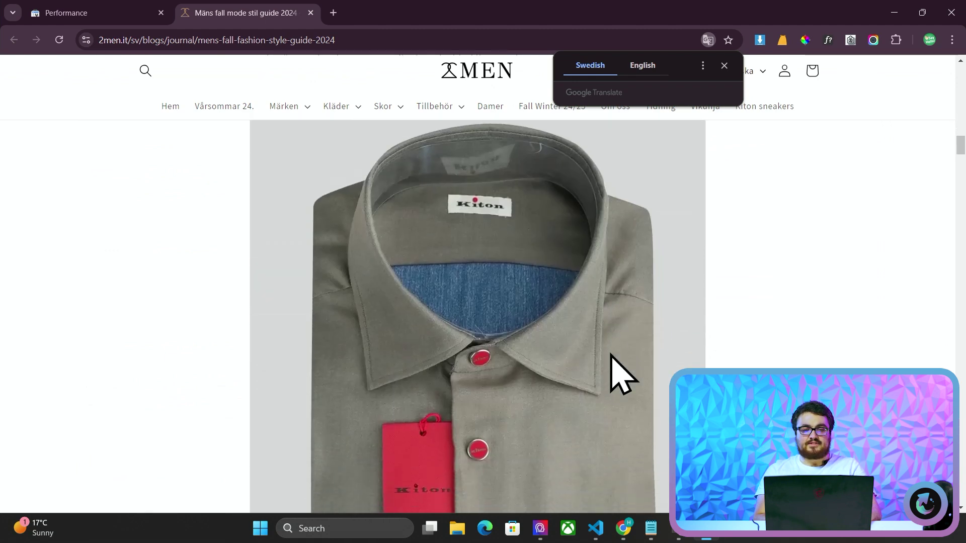
scroll(619, 372, "down", 15)
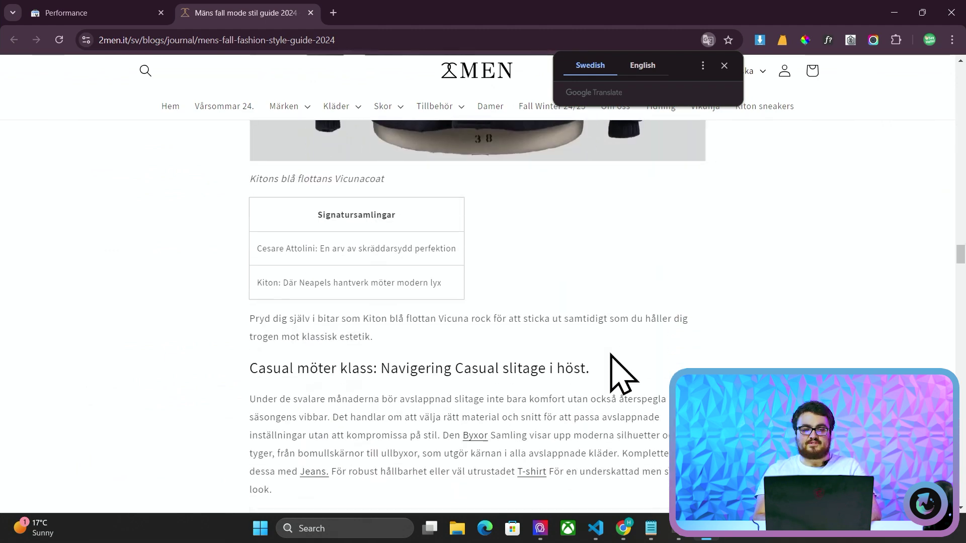
scroll(619, 372, "up", 20)
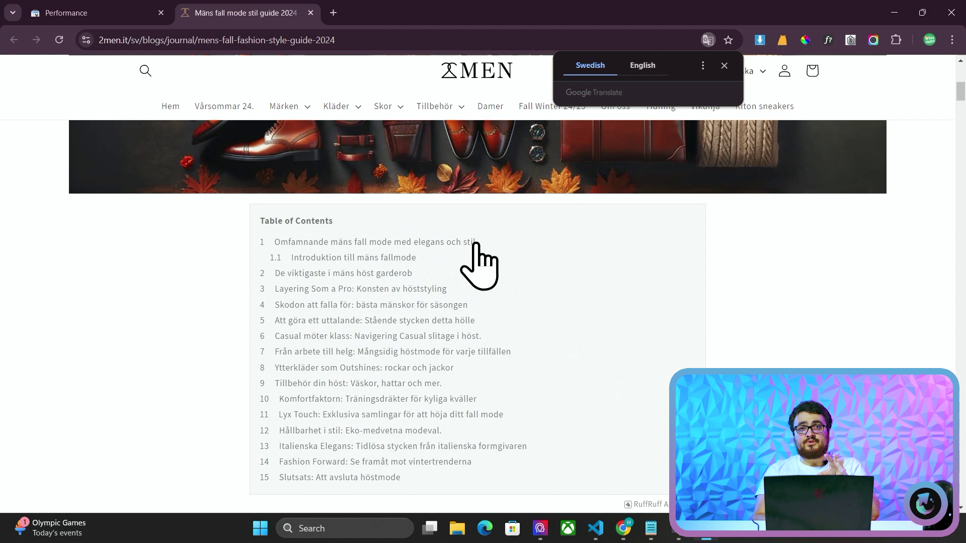
scroll(406, 307, "down", 4)
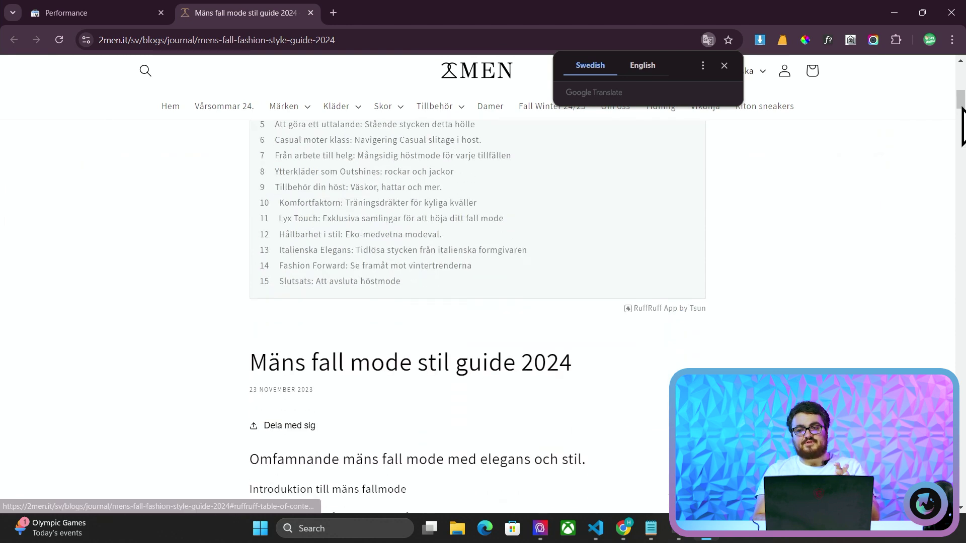
right_click(955, 225)
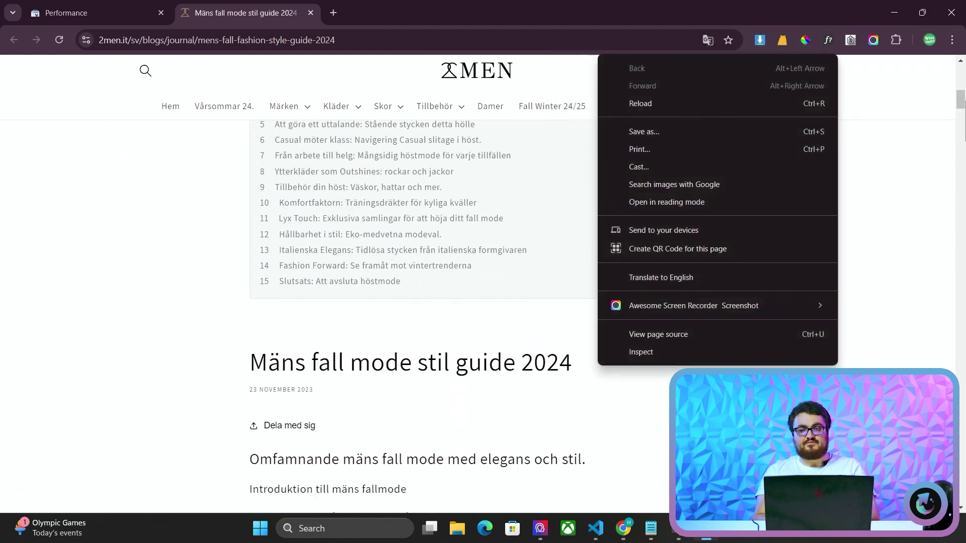
scroll(935, 366, "down", 20)
scroll(935, 366, "down", 15)
scroll(956, 428, "up", 15)
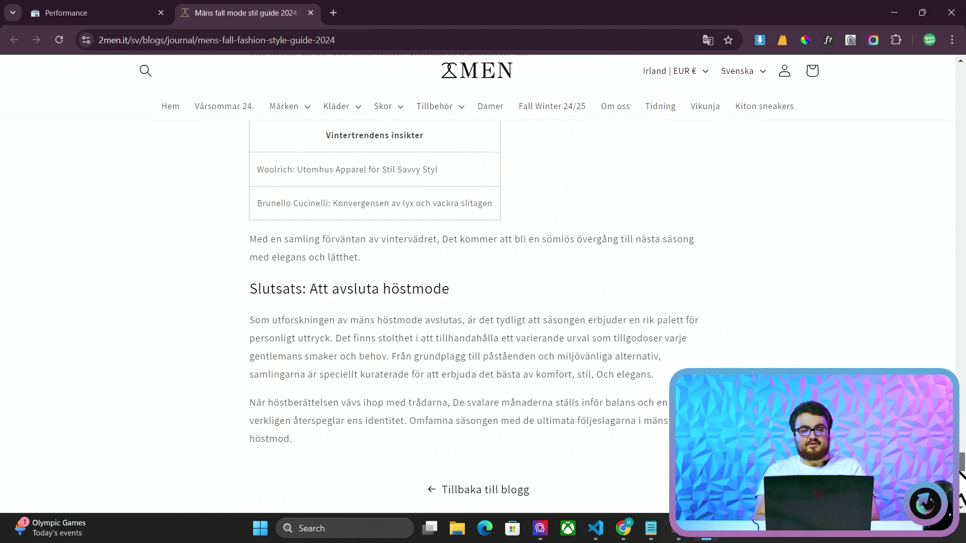
scroll(726, 362, "down", 6)
scroll(720, 353, "up", 2)
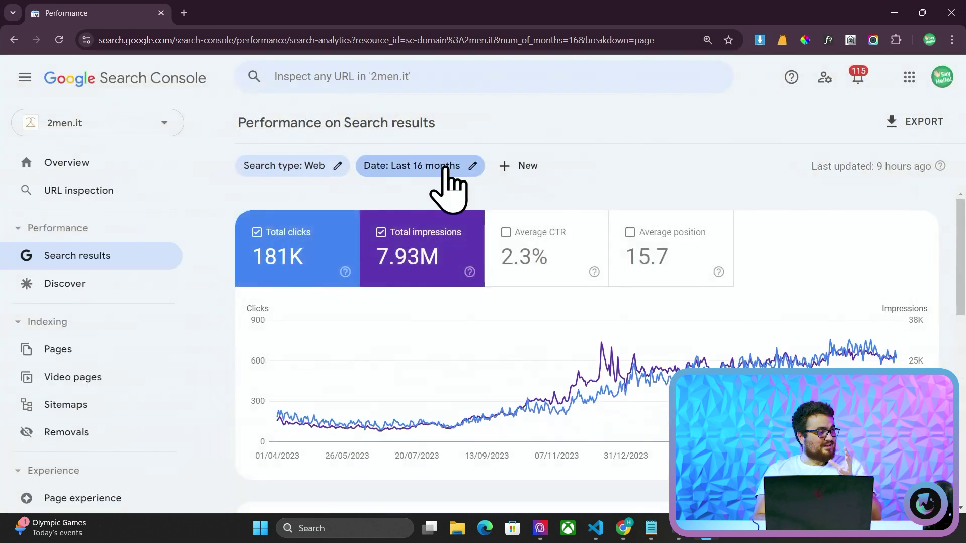
Add a page URL filter for 2024, then change it to 2025.
left_click(527, 168)
left_click(556, 217)
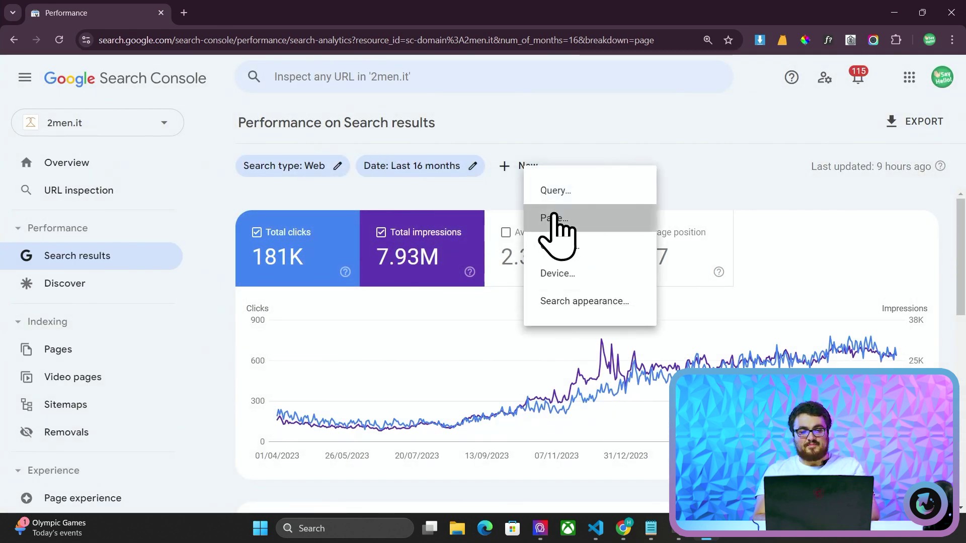
type("2")
key("Return")
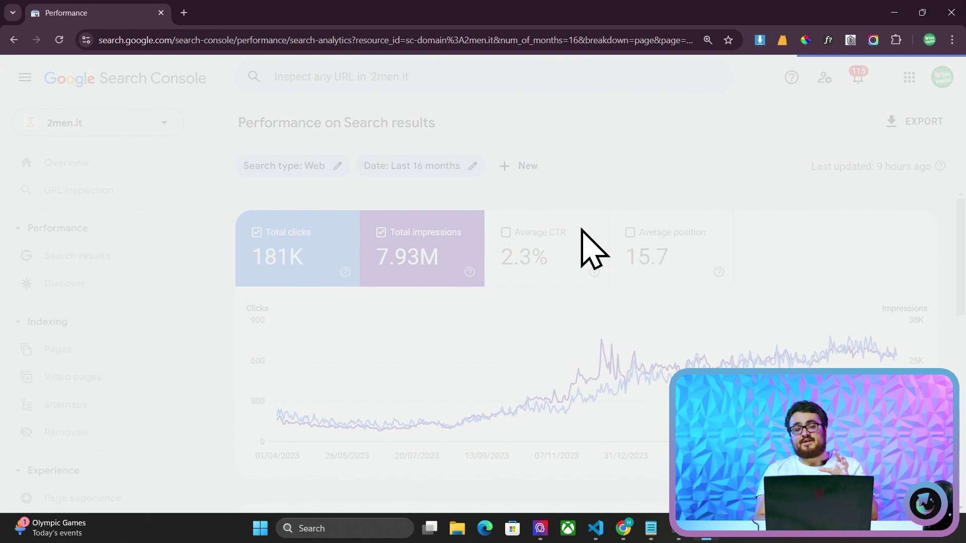
scroll(674, 312, "down", 5)
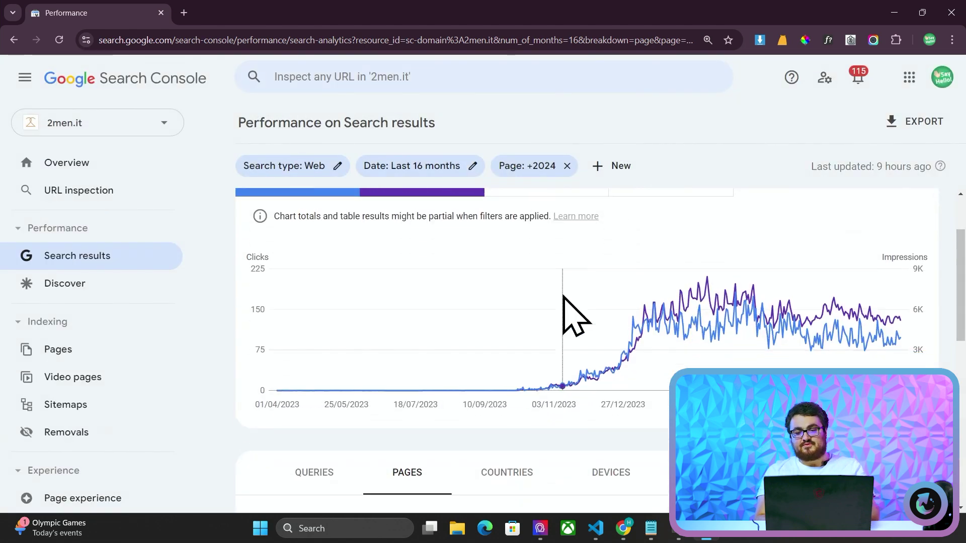
left_click(543, 170)
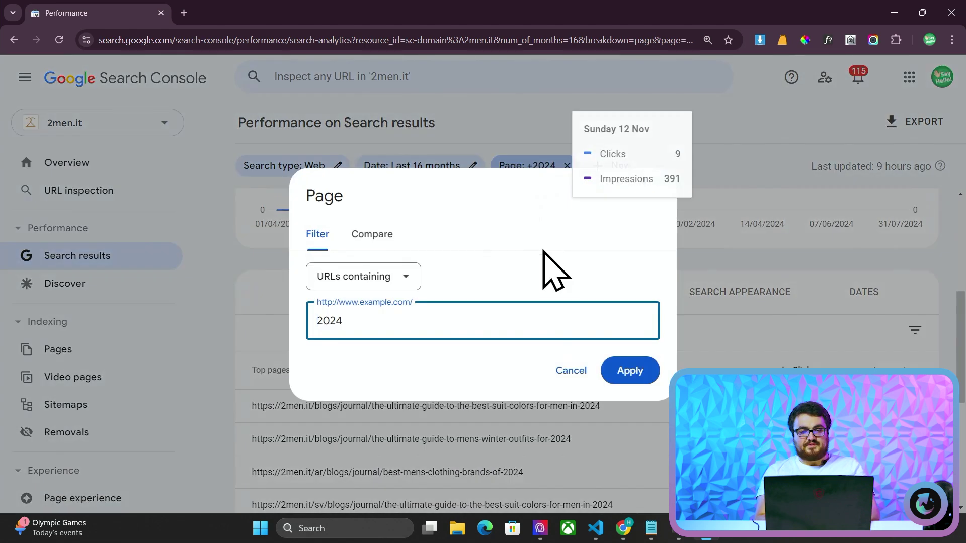
key("Return")
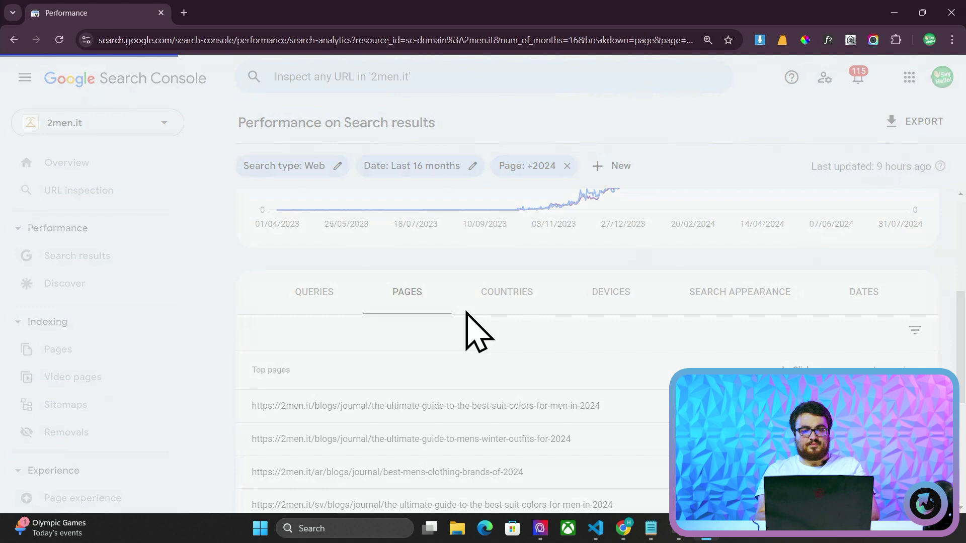
scroll(571, 349, "down", 5)
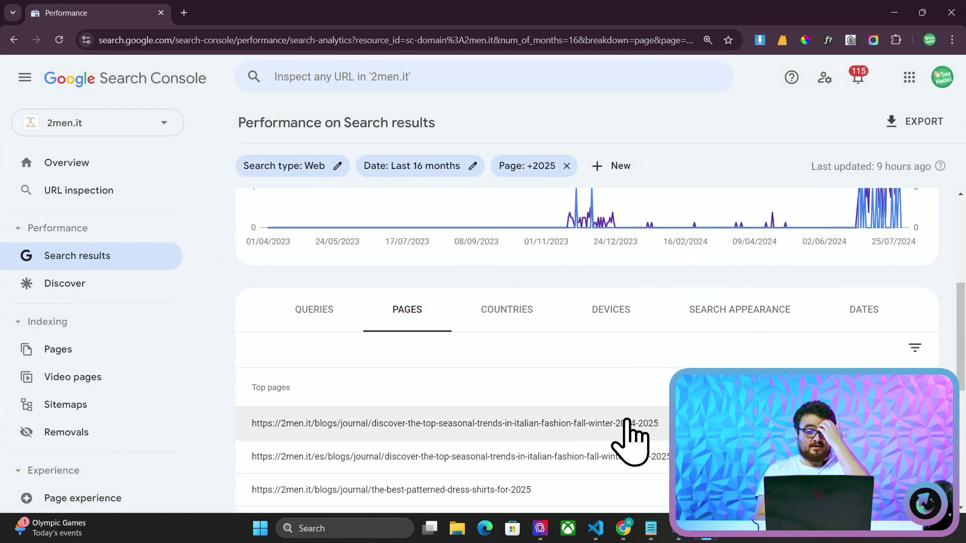
List the top queries for the 2025 pages and page through more rows.
left_click(327, 307)
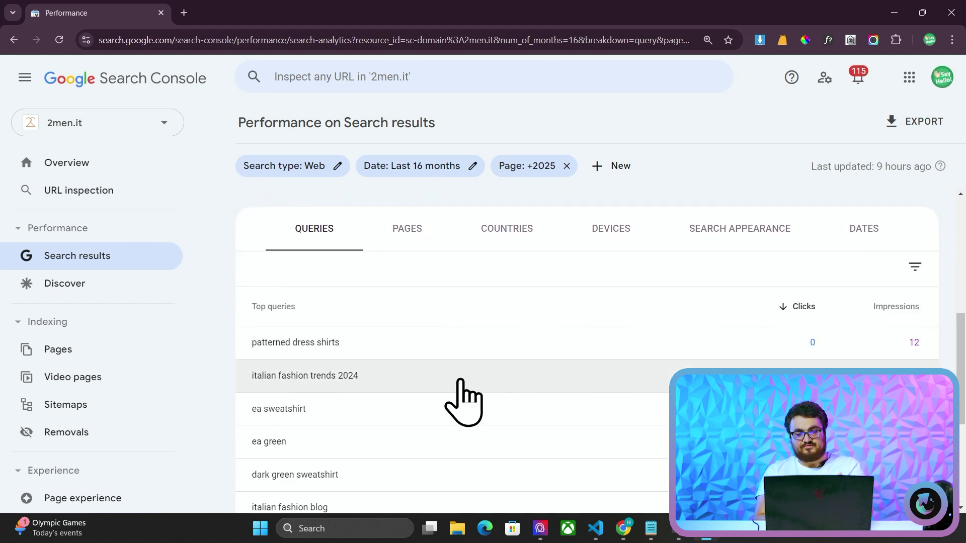
scroll(462, 402, "down", 1)
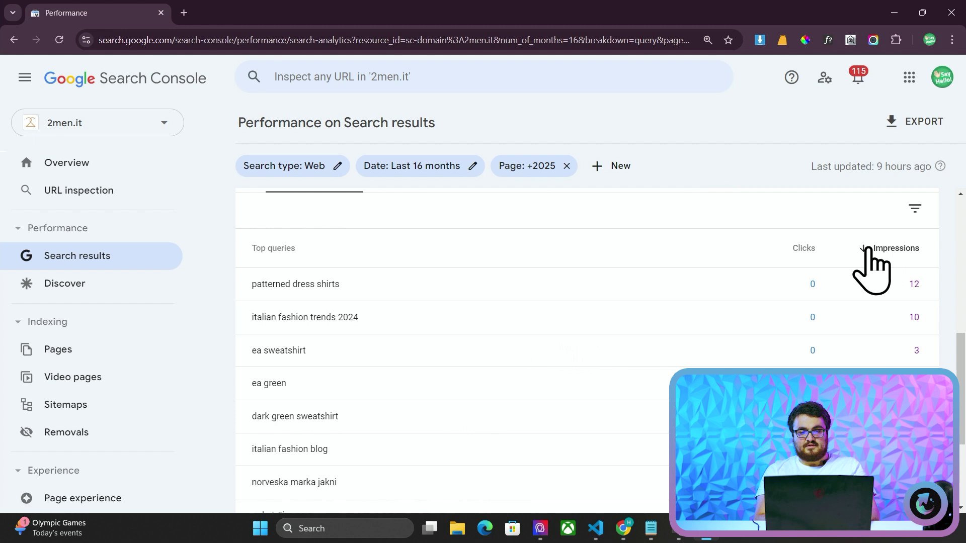
scroll(607, 269, "down", 3)
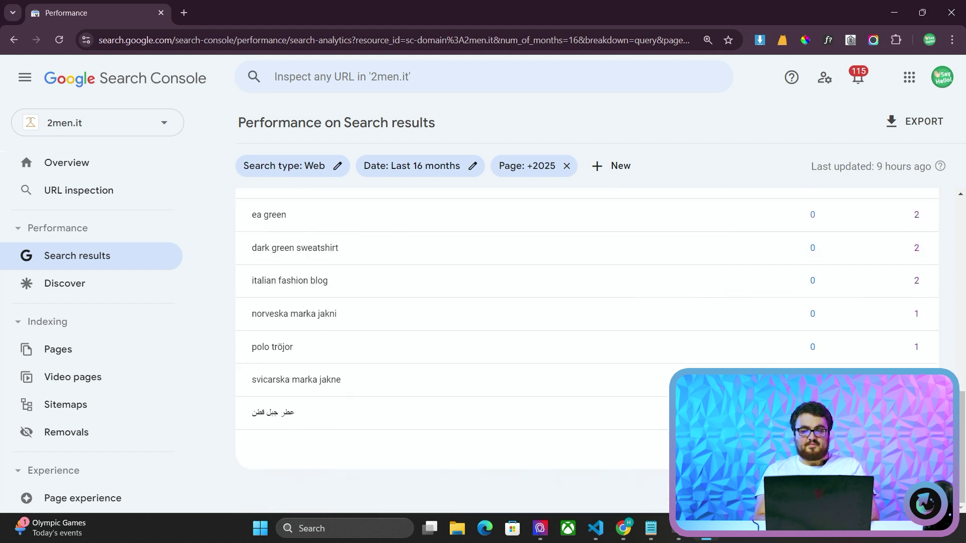
left_click(923, 450)
Scroll back to the top of the unfiltered last-3-months report for 2men.it.
scroll(601, 354, "up", 1)
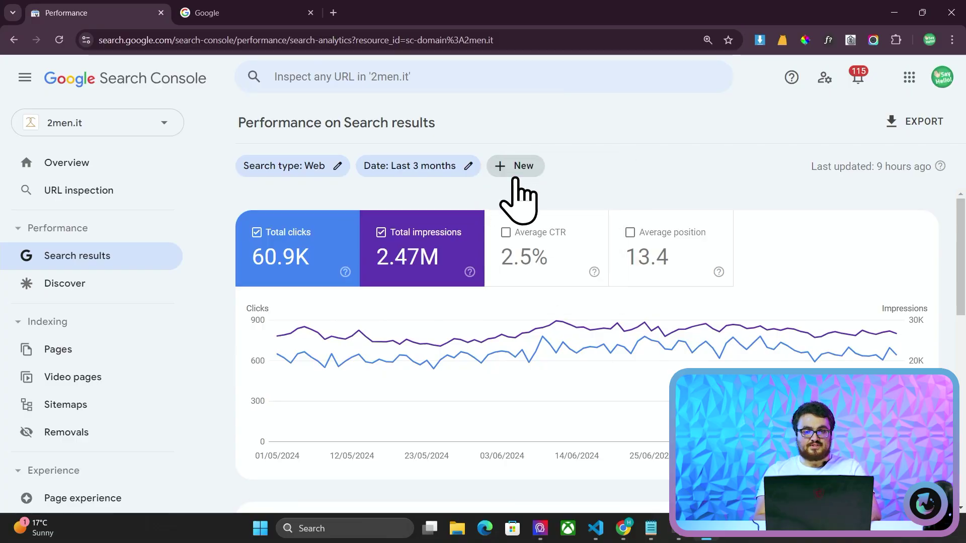
Filter pages to URLs matching blo*2024 and set the date range to the last 16 months.
left_click(537, 223)
type("blo")
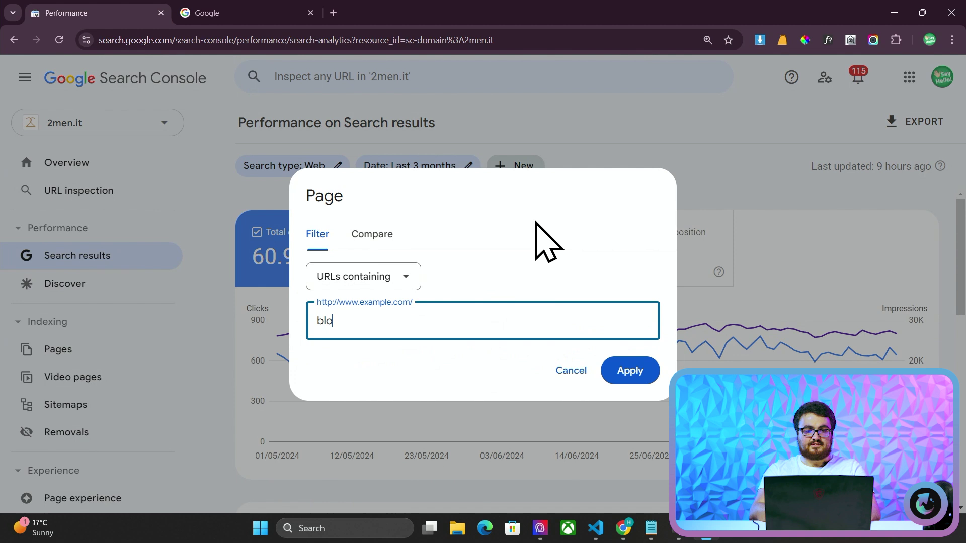
type("*2024")
key("Return")
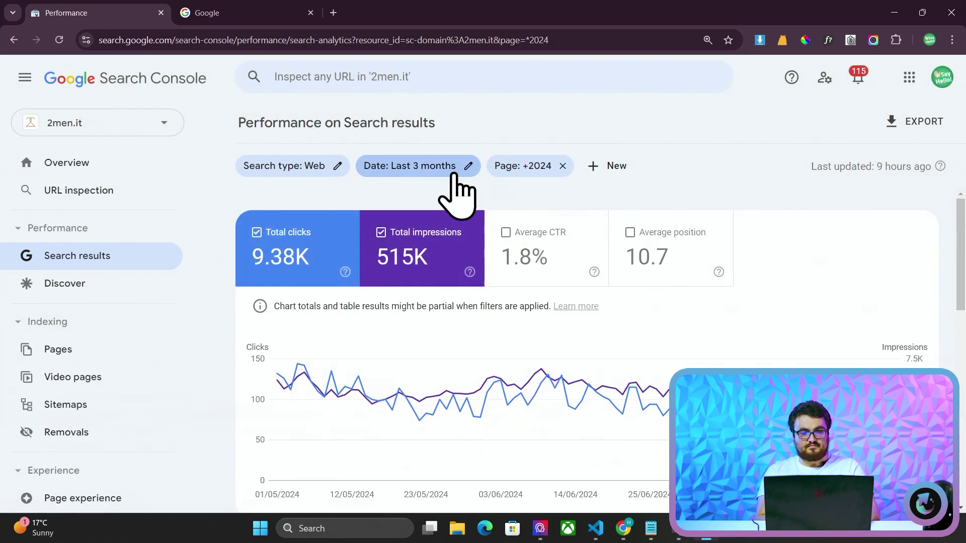
left_click(451, 167)
left_click(627, 476)
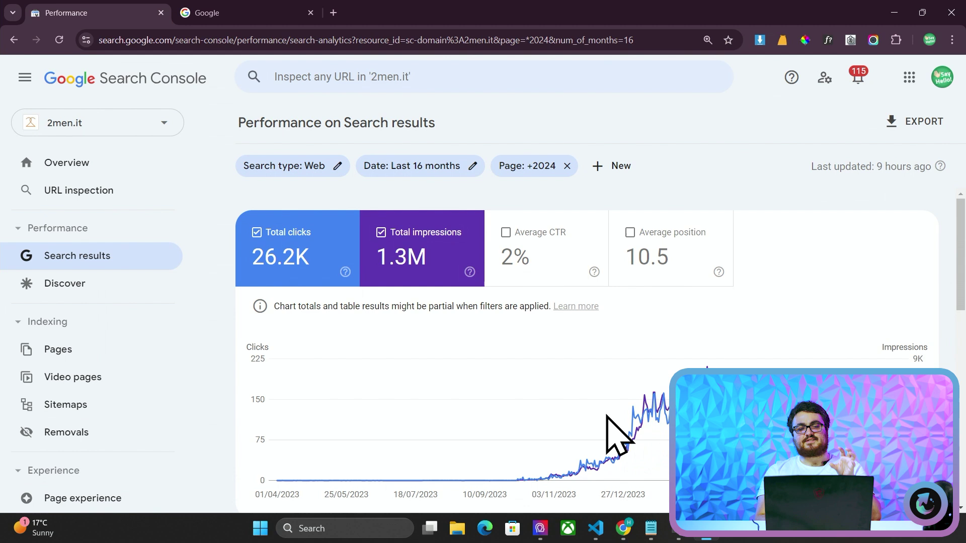
Show the top pages and open the leading 2024 best suit colours article.
scroll(607, 418, "down", 2)
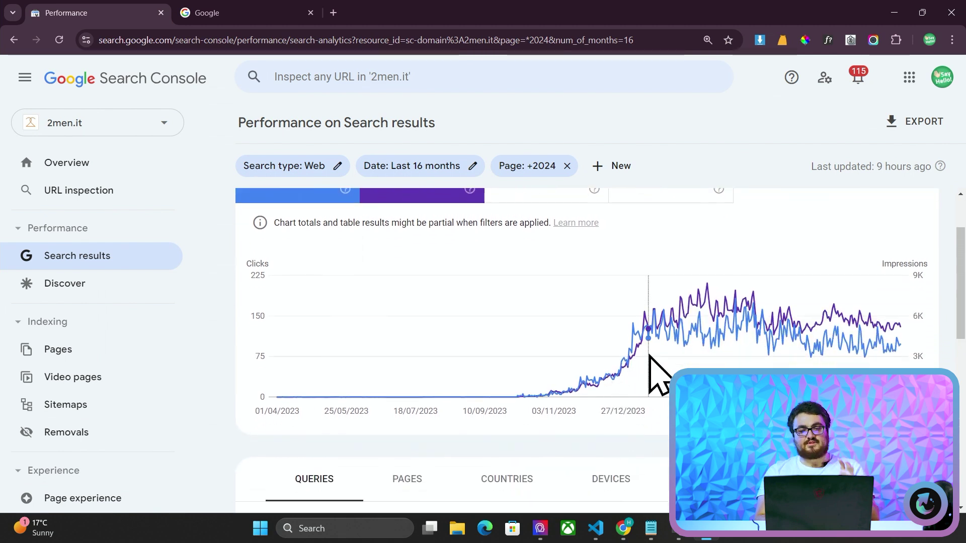
scroll(647, 377, "down", 3)
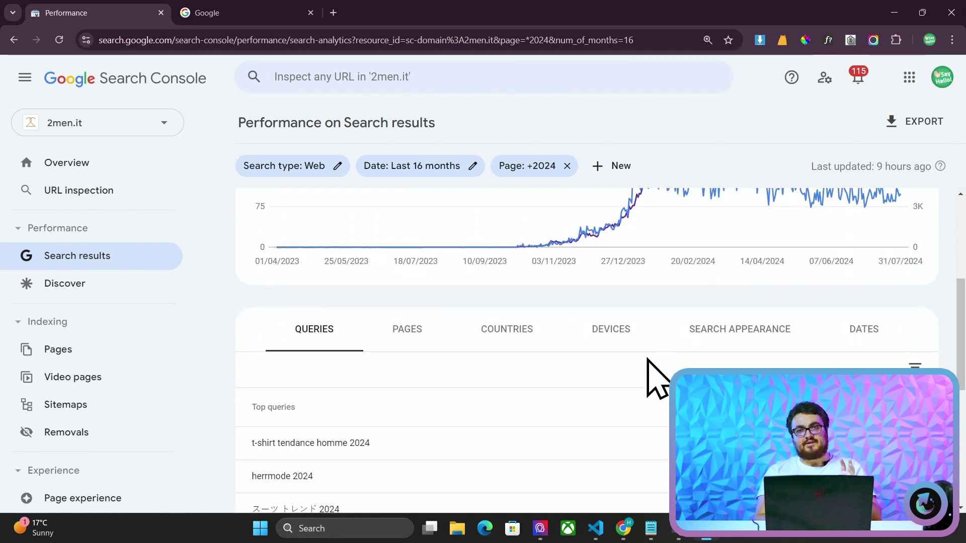
left_click(434, 325)
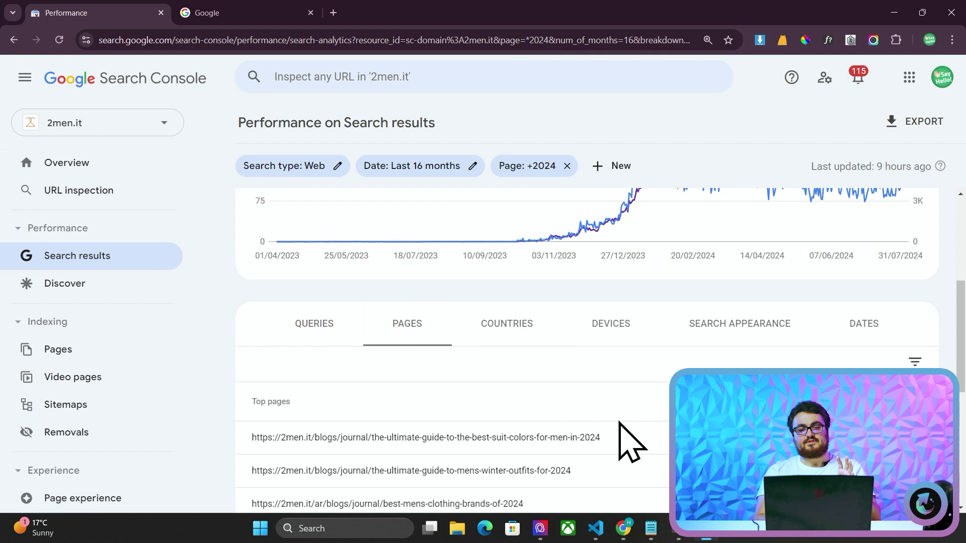
right_click(471, 132)
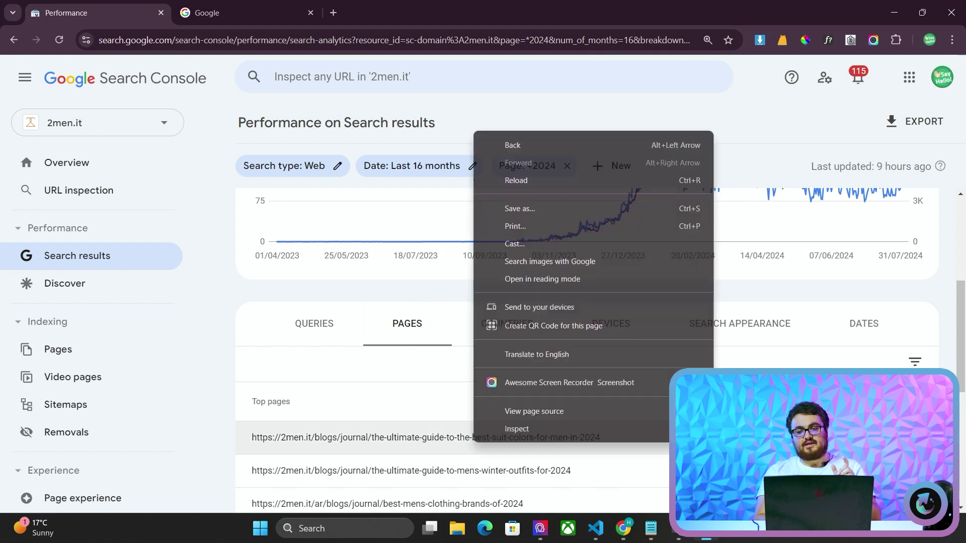
left_click(508, 380)
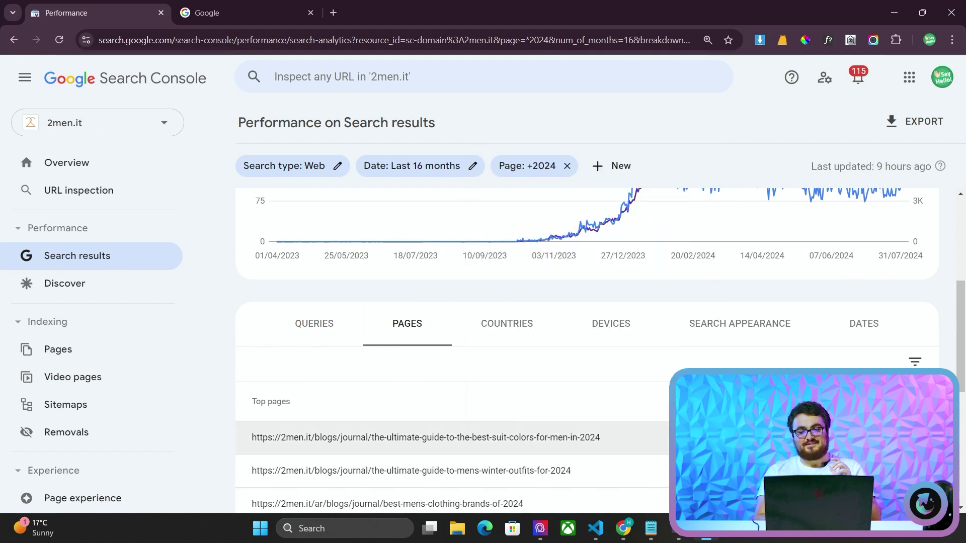
left_click(610, 437)
scroll(427, 323, "down", 10)
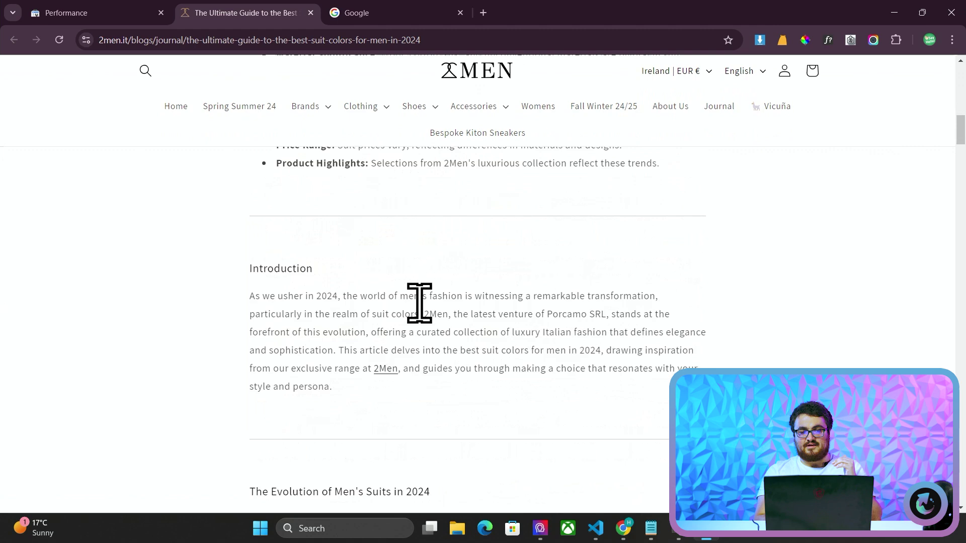
scroll(420, 303, "down", 15)
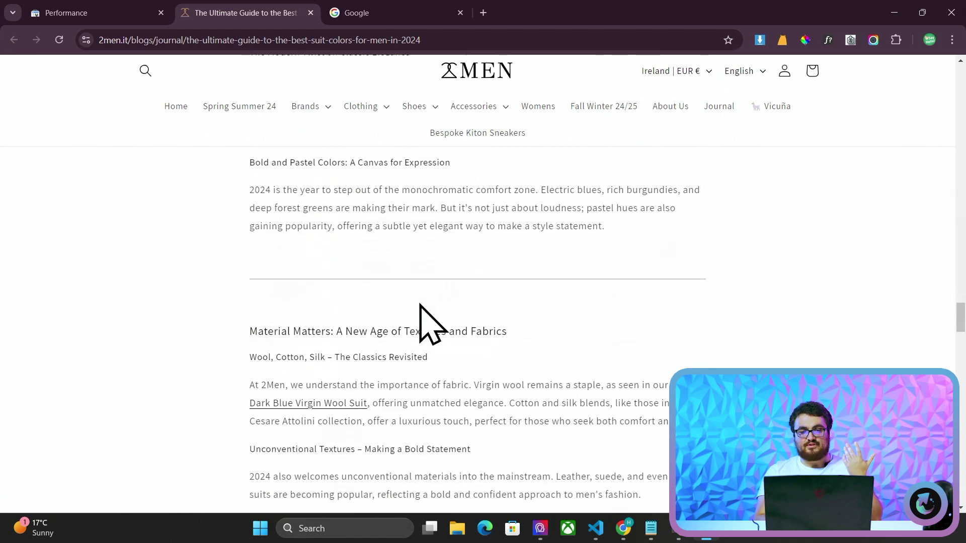
scroll(420, 305, "down", 20)
scroll(420, 304, "up", 15)
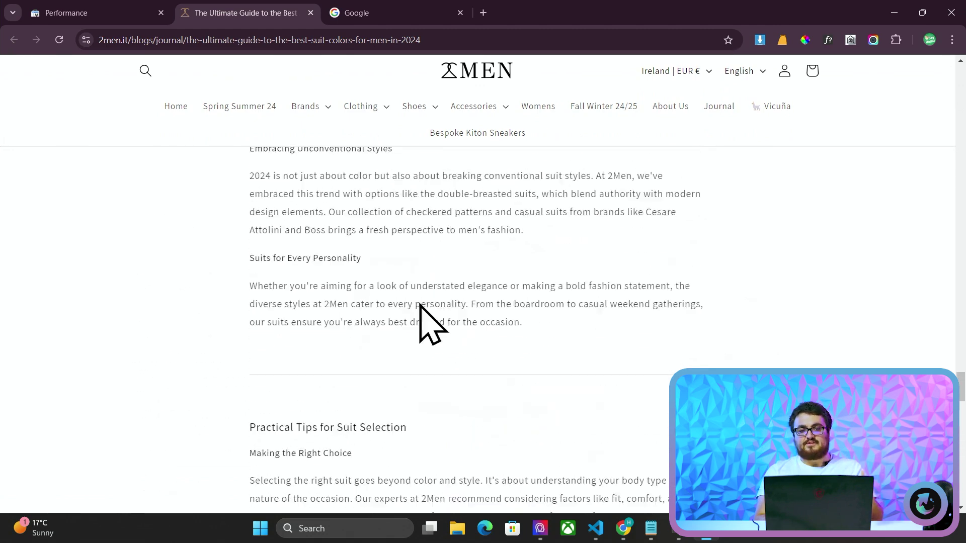
scroll(420, 305, "up", 20)
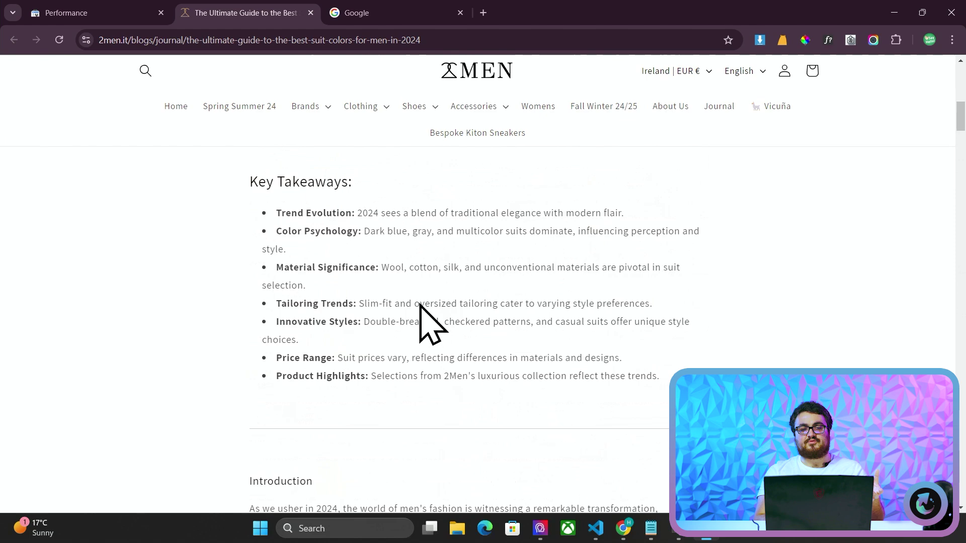
scroll(420, 312, "up", 10)
scroll(403, 201, "down", 5)
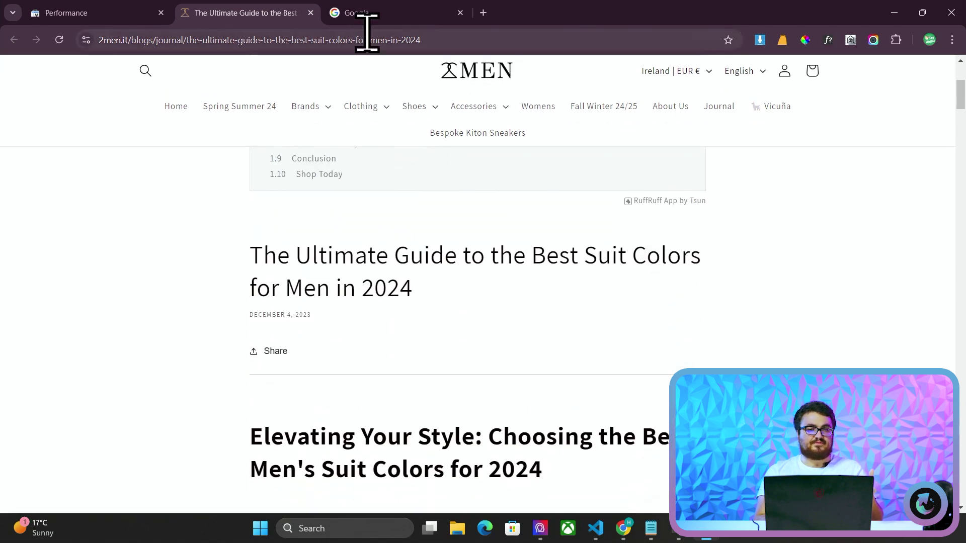